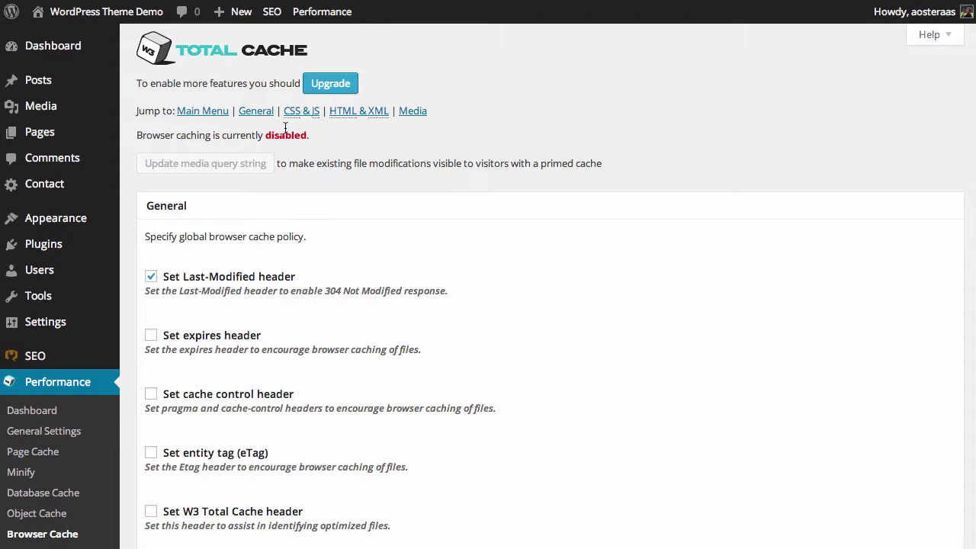
Step: Enable Browser Cache in the plugin's general settings and save all settings
click(65, 432)
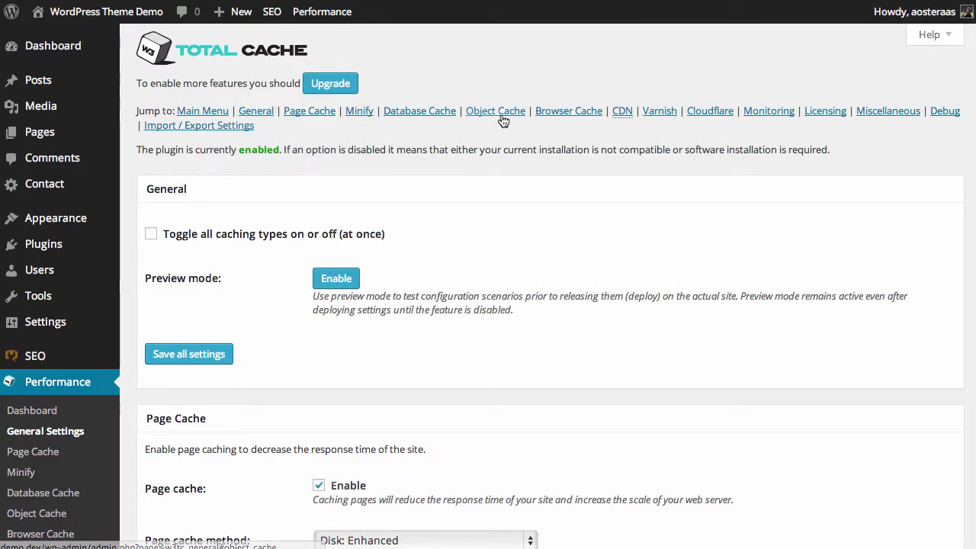
click(565, 115)
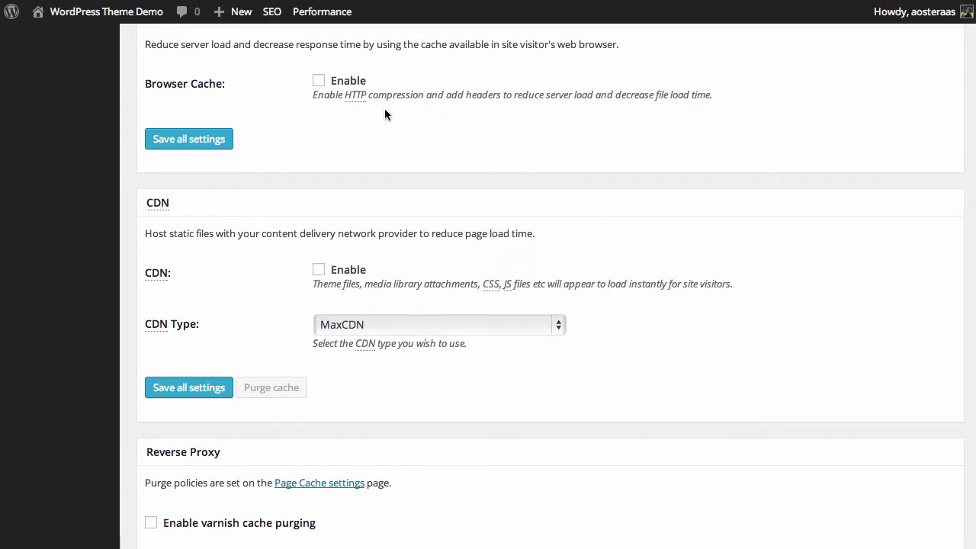
click(318, 81)
click(197, 145)
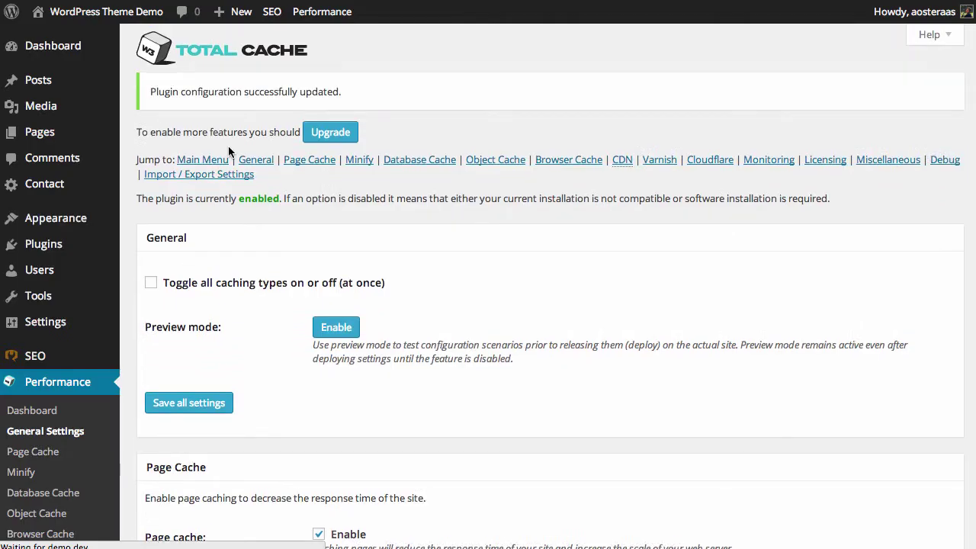
Step: On the Browser Cache page, enable the expires, cache control, entity tag (eTag) and W3 Total Cache headers in the General policy
scroll(42, 522, down, 1)
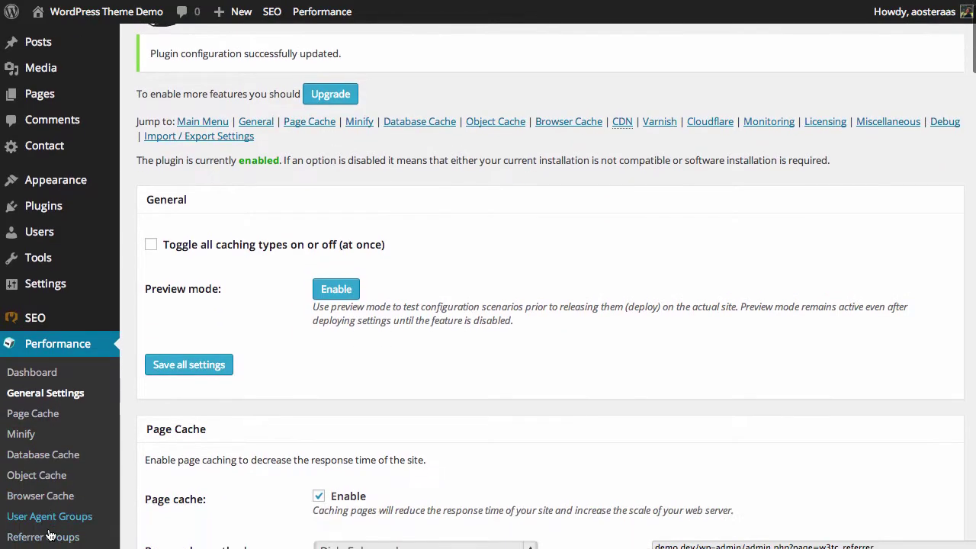
click(40, 496)
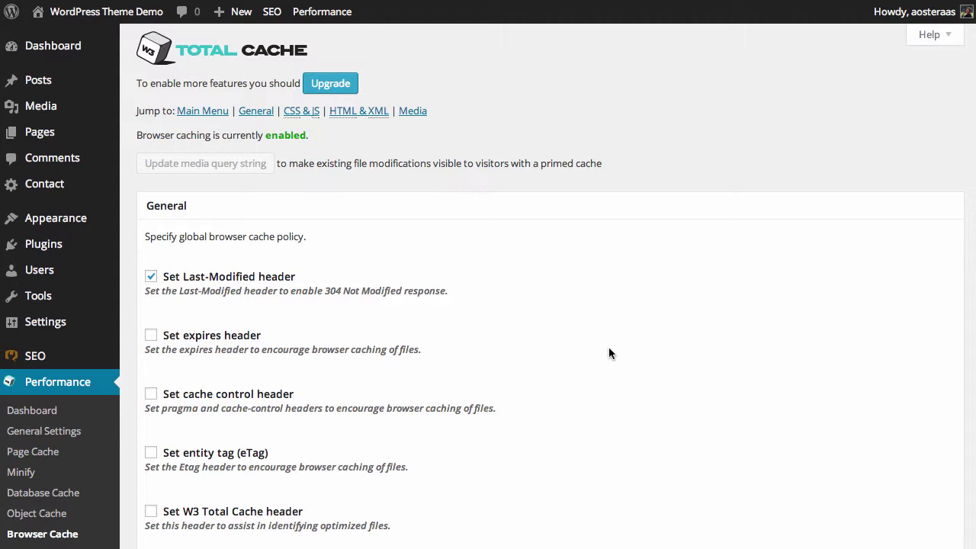
scroll(619, 352, down, 2)
scroll(618, 350, down, 1)
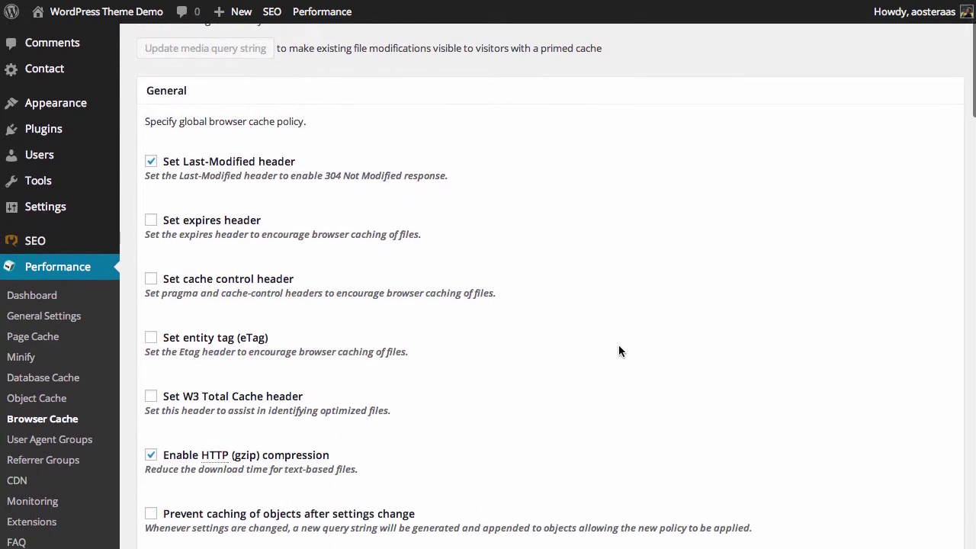
scroll(618, 351, down, 1)
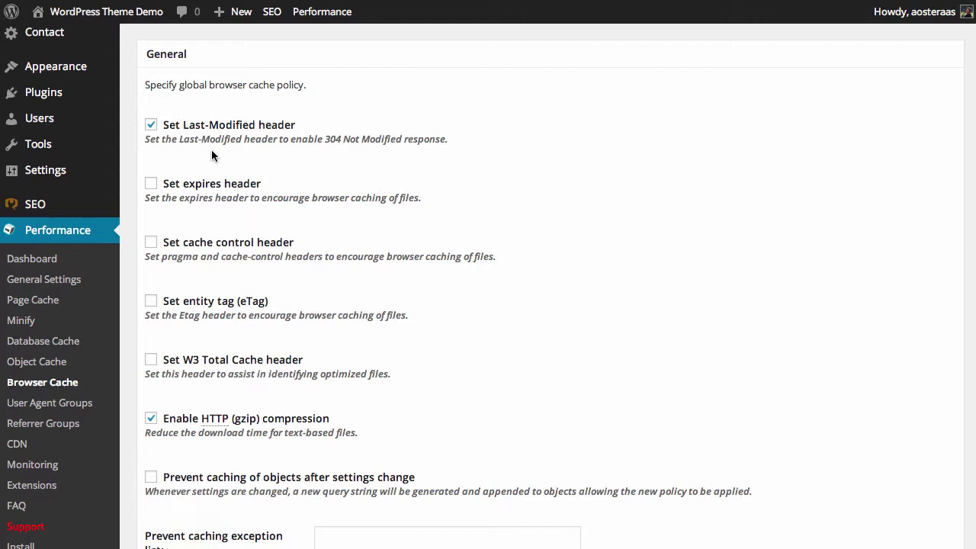
click(206, 191)
click(151, 245)
click(152, 302)
click(151, 361)
Step: Enable preventing caching of objects after settings change and disabling cookies for static files in the General policy, and save all settings
scroll(380, 389, down, 1)
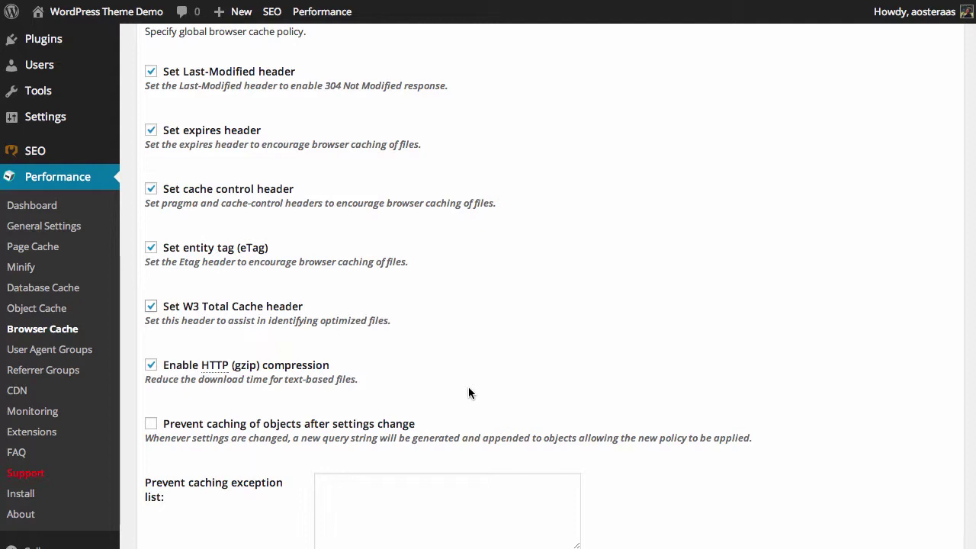
scroll(469, 393, down, 2)
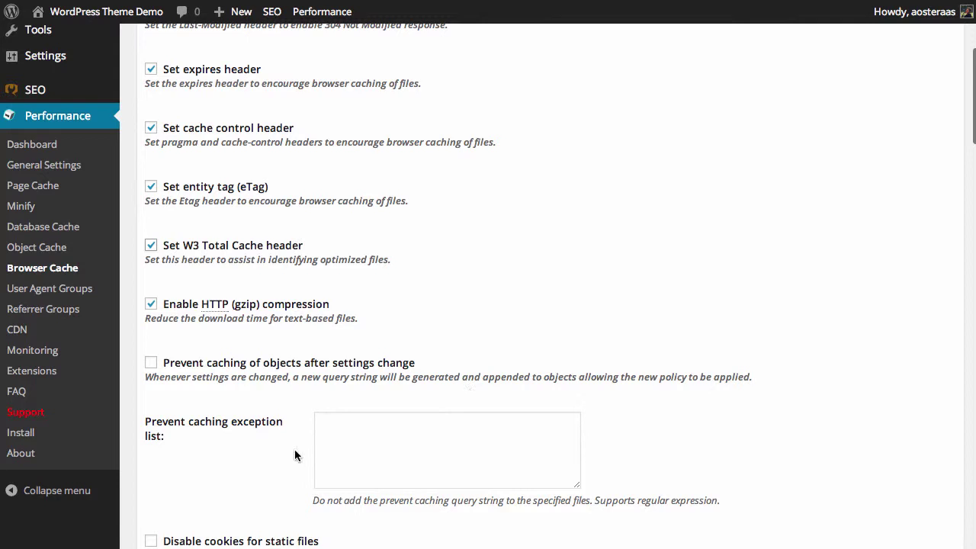
scroll(295, 455, down, 2)
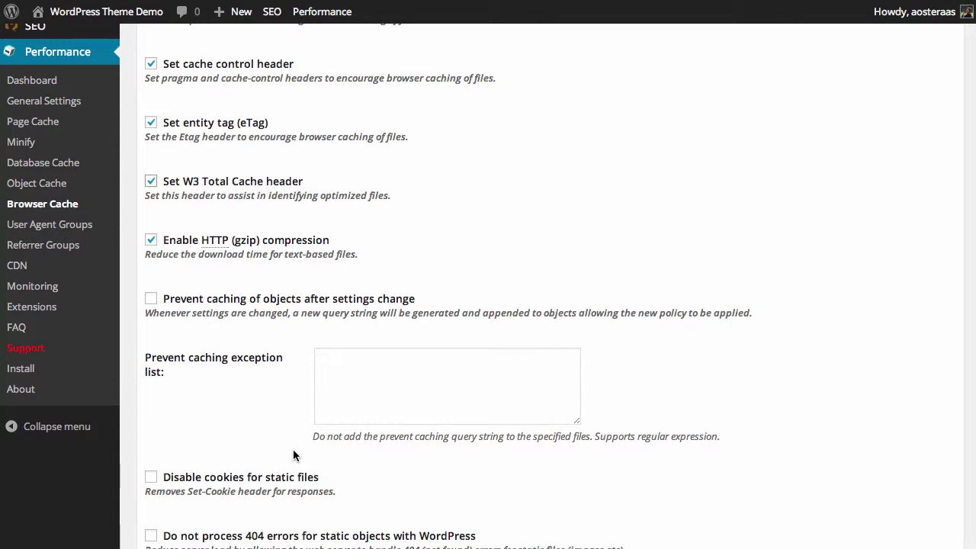
click(191, 299)
scroll(237, 398, down, 3)
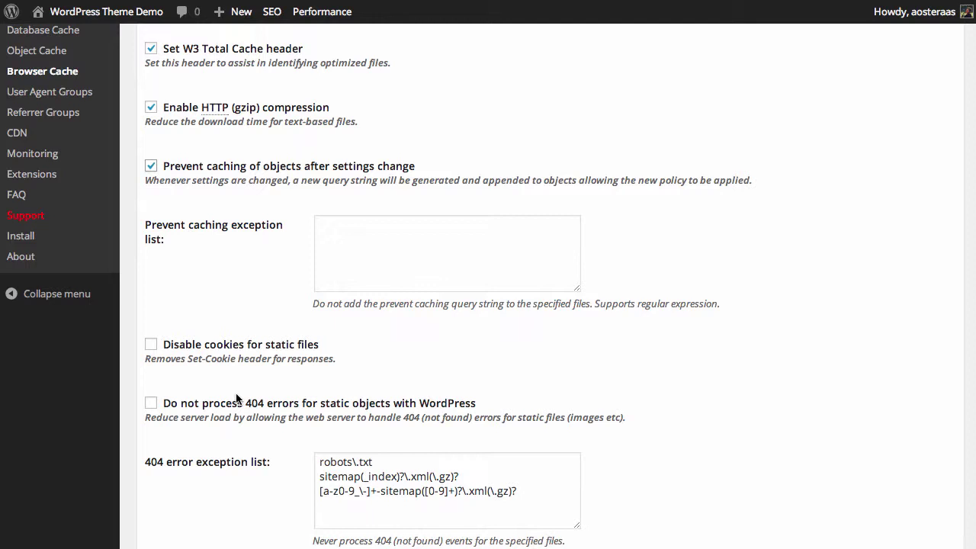
click(151, 345)
scroll(179, 365, down, 1)
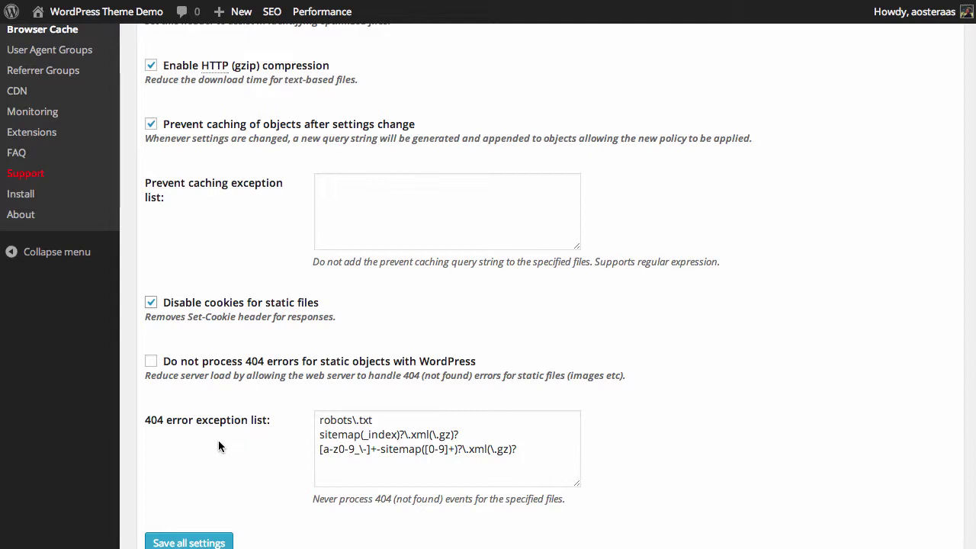
click(562, 452)
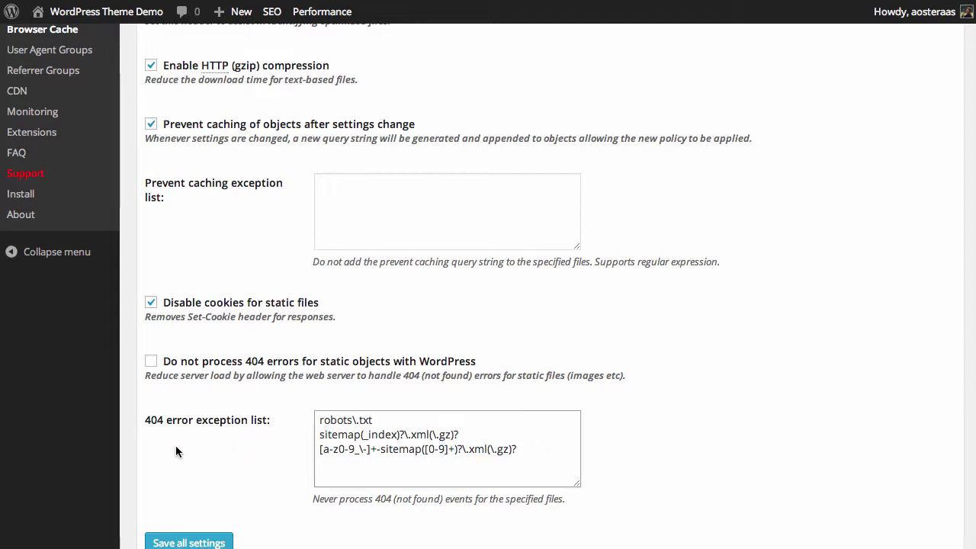
scroll(176, 450, down, 1)
scroll(175, 452, down, 2)
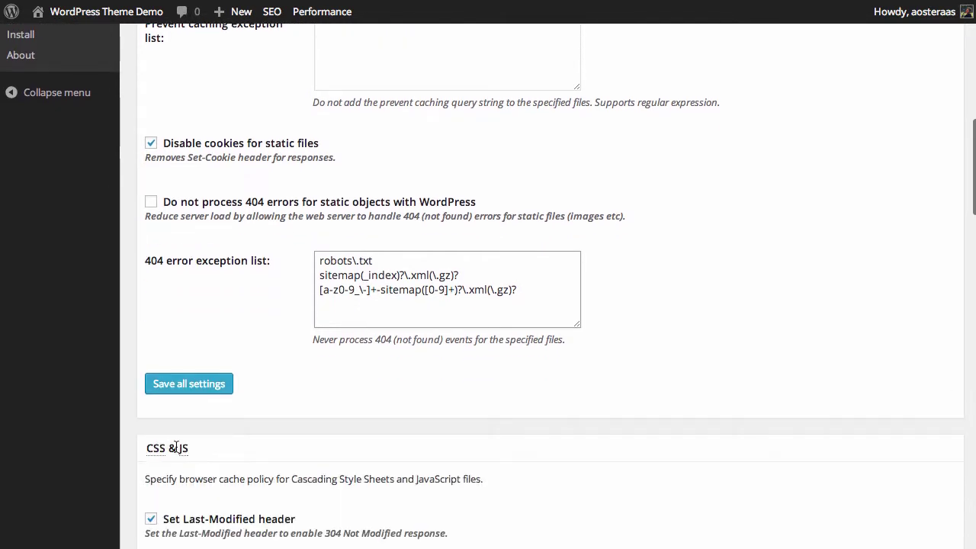
click(223, 392)
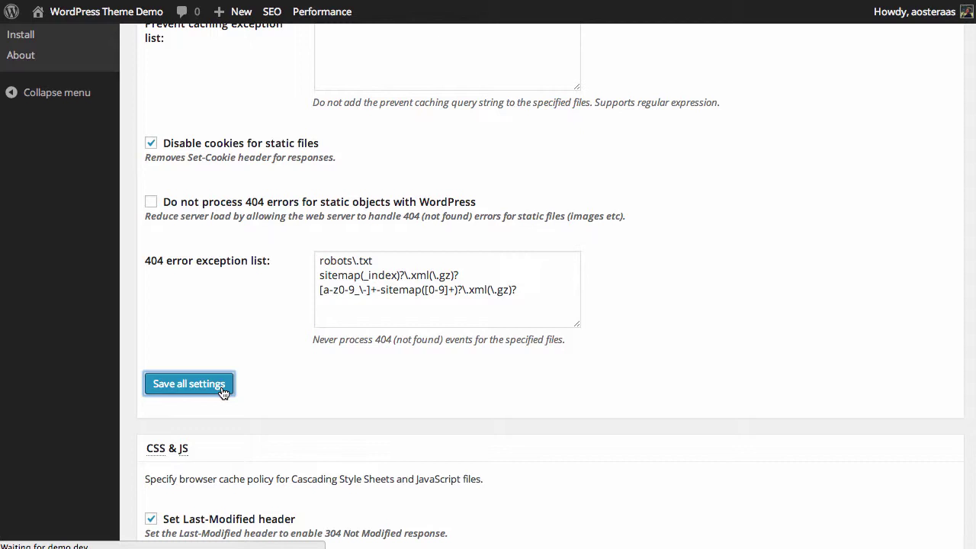
Step: Choose cache with max-age ("public, max-age=EXPIRES_SECONDS") as the CSS & JS Cache Control policy and save all settings
scroll(279, 393, down, 15)
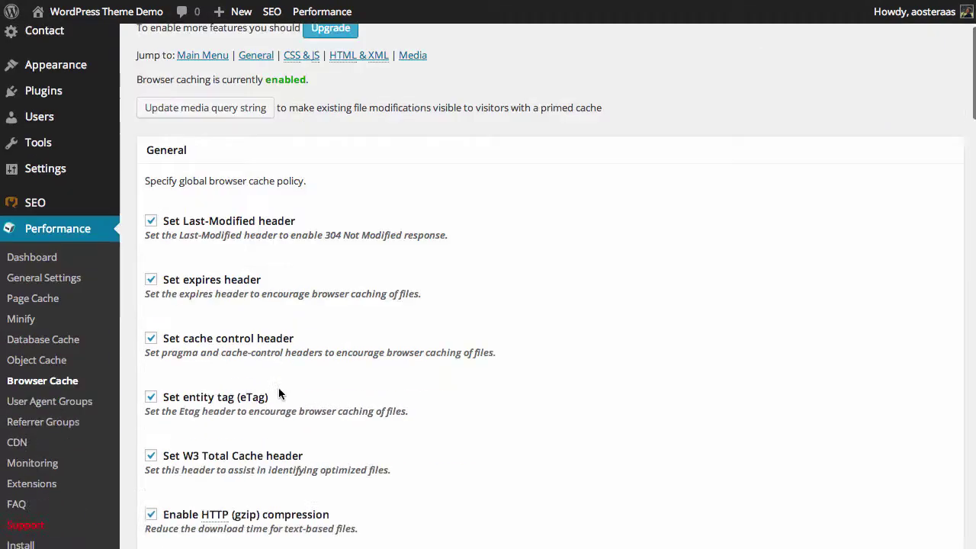
scroll(279, 393, down, 5)
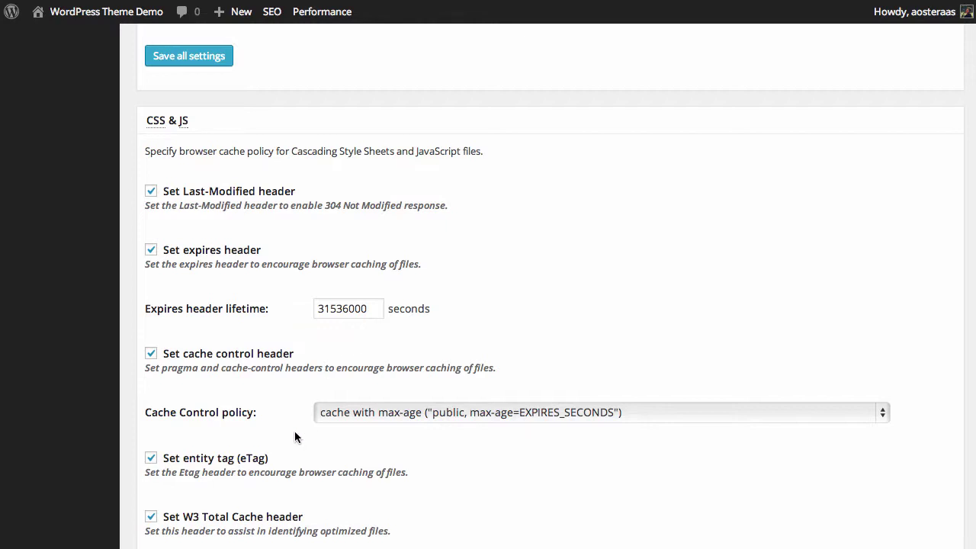
scroll(193, 429, down, 3)
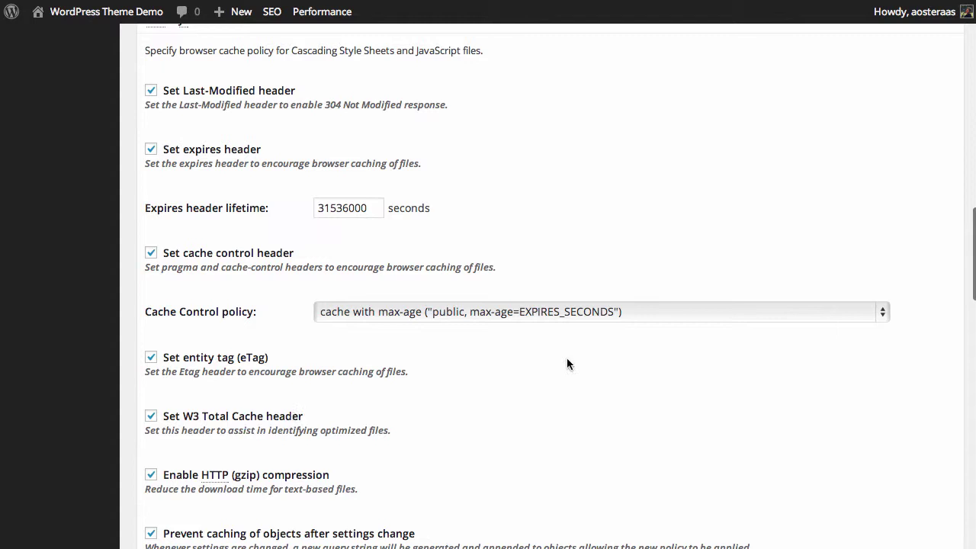
click(580, 316)
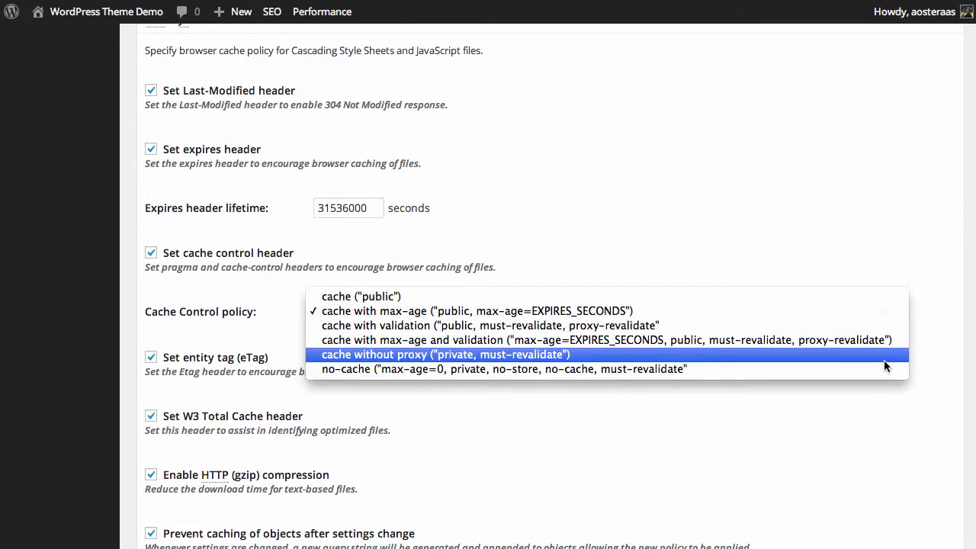
click(879, 311)
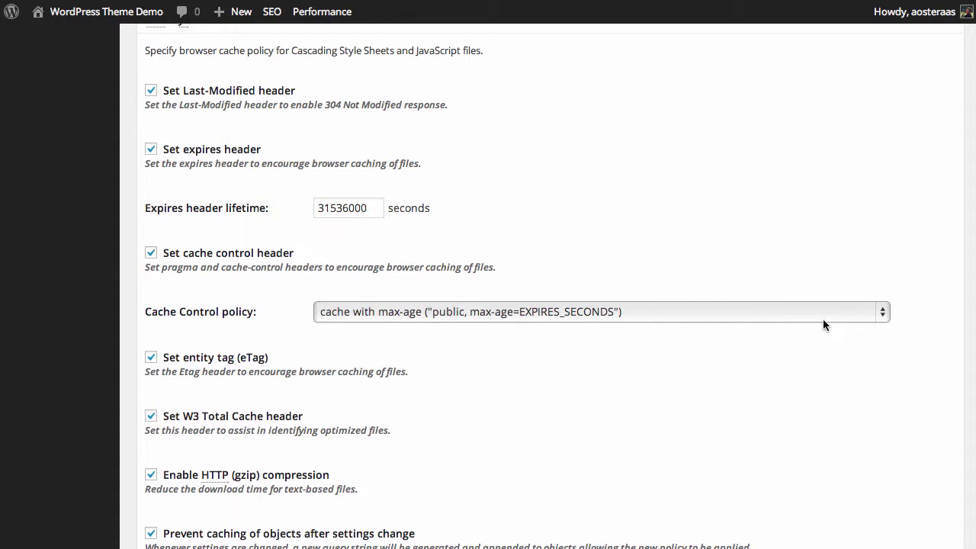
scroll(118, 412, down, 2)
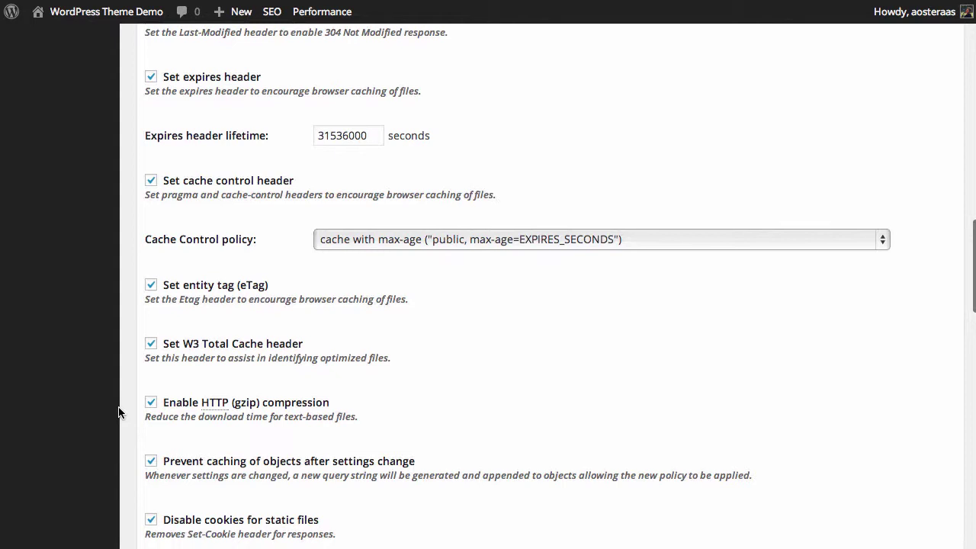
scroll(118, 413, down, 4)
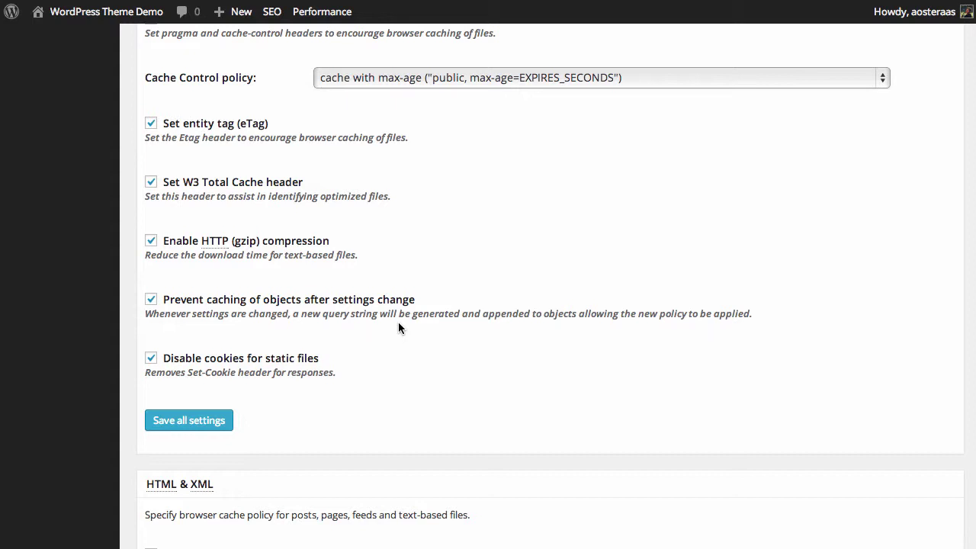
click(187, 428)
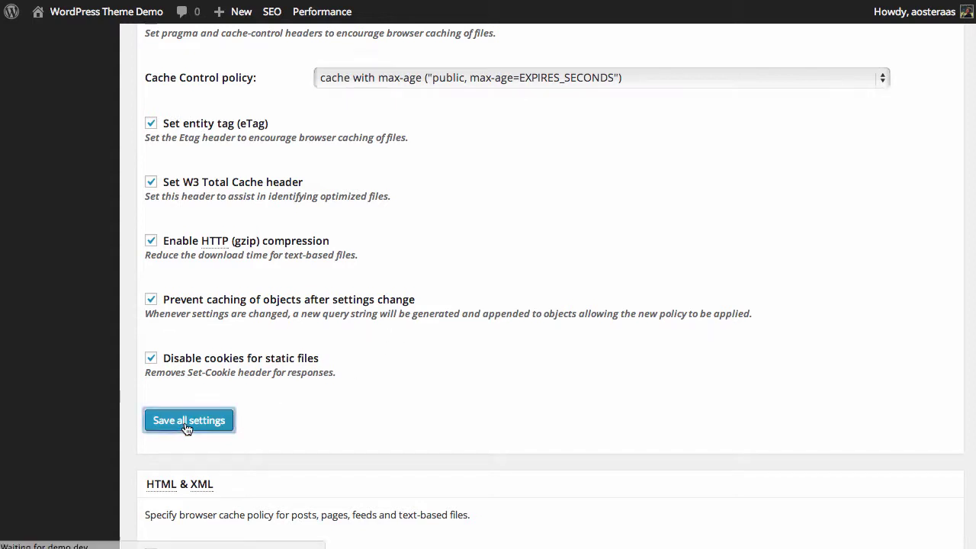
Step: Review the browser cache policies for HTML & XML and for Media & Other Files, including headers, expires lifetimes and compression
scroll(296, 366, down, 15)
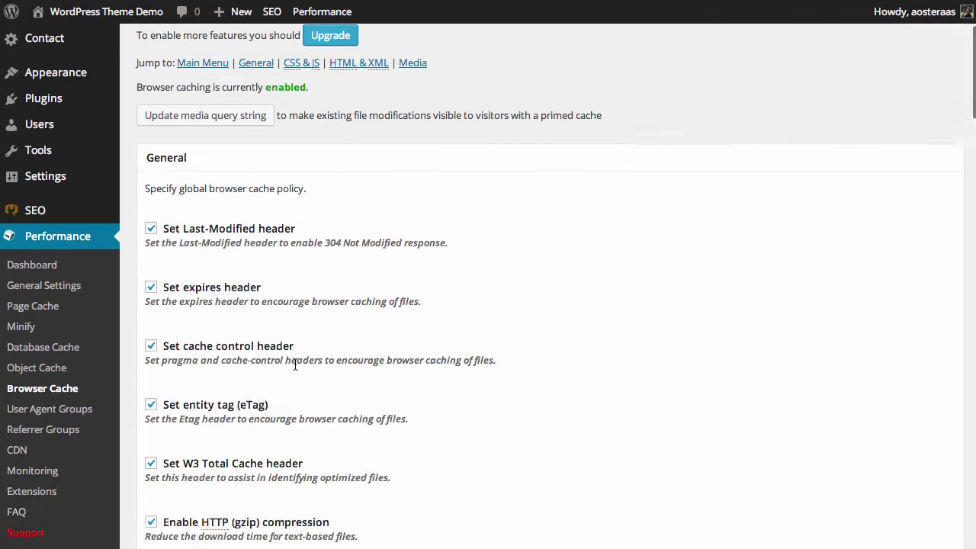
scroll(296, 370, down, 10)
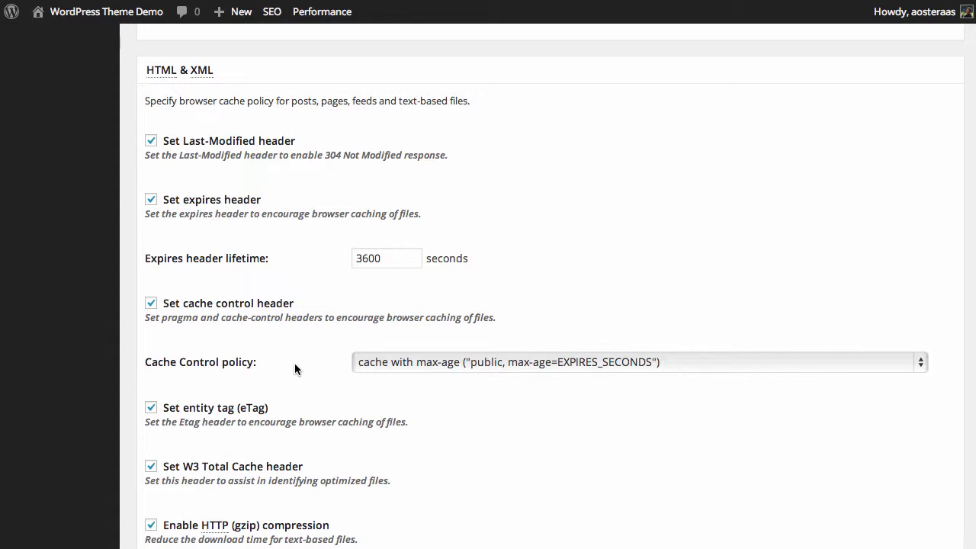
scroll(295, 368, down, 3)
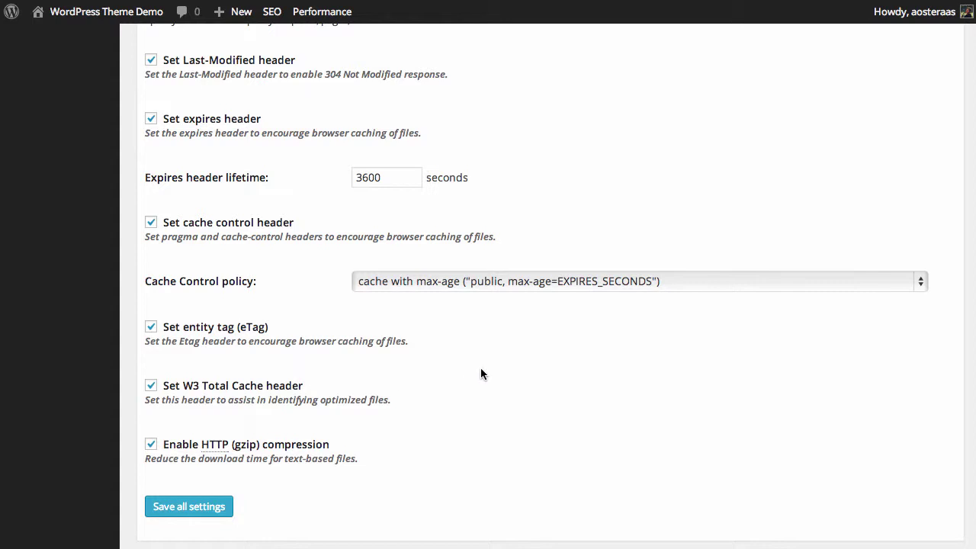
scroll(465, 374, down, 5)
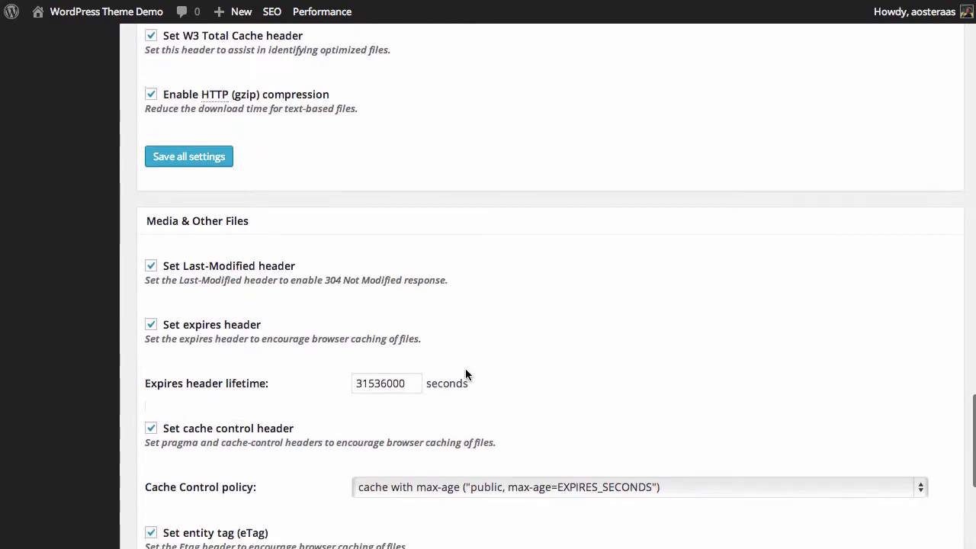
scroll(467, 374, down, 2)
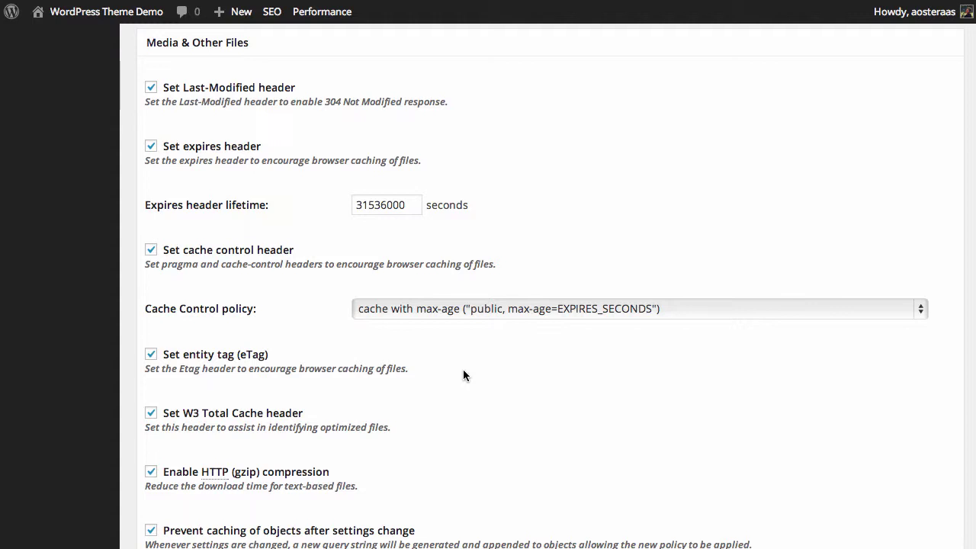
scroll(527, 379, down, 3)
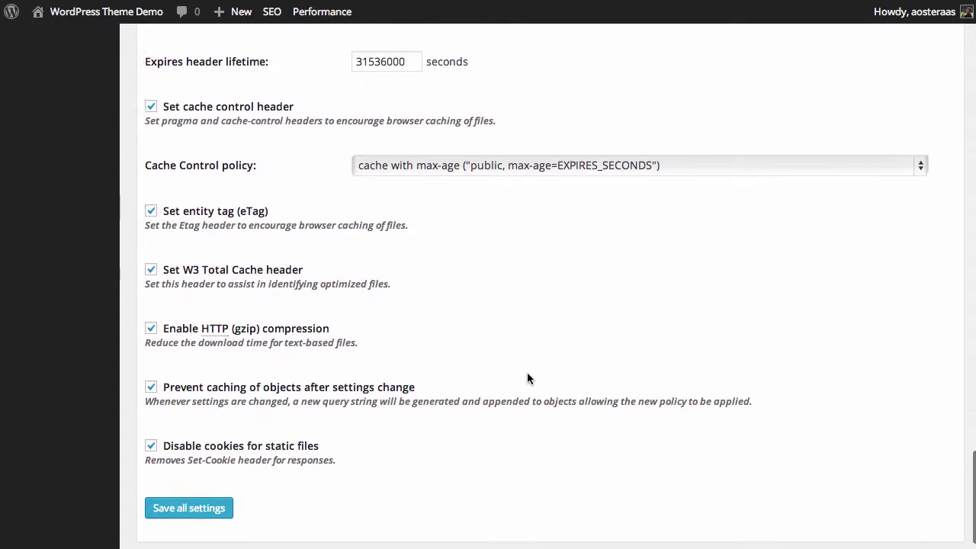
Step: Empty the page cache to apply the changed browser cache settings
scroll(527, 374, up, 15)
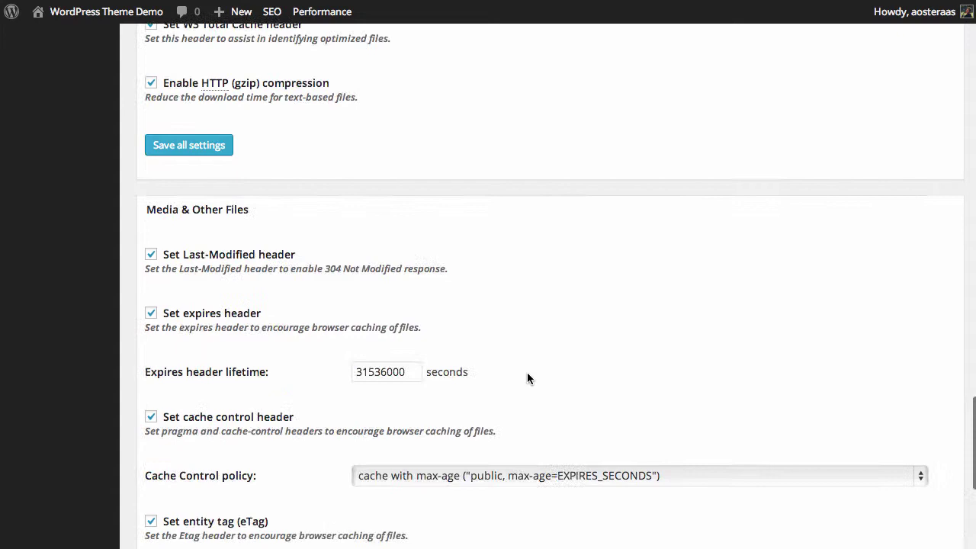
scroll(527, 379, up, 10)
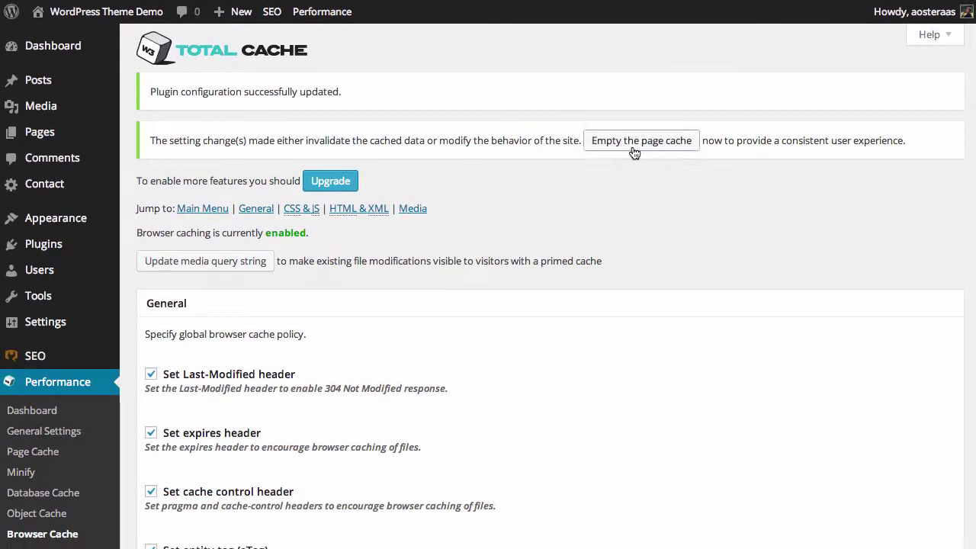
click(633, 143)
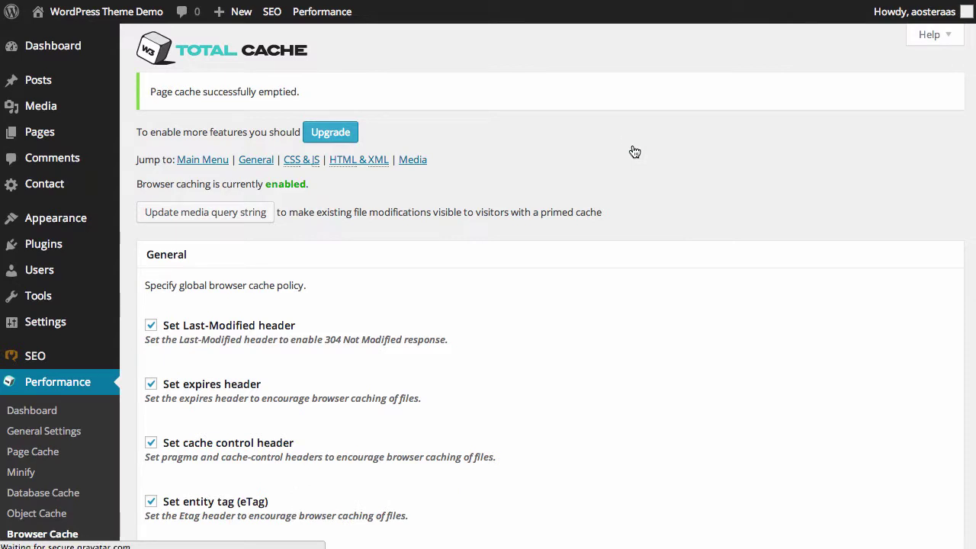